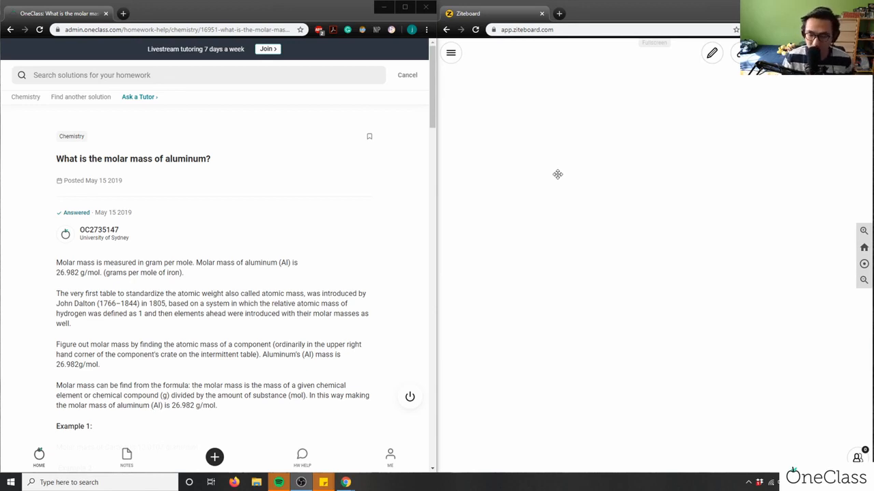
With the pencil, handwrite "1) What is the molar" along the top of the board.
{"action": "left_click", "coordinate": [713, 53]}
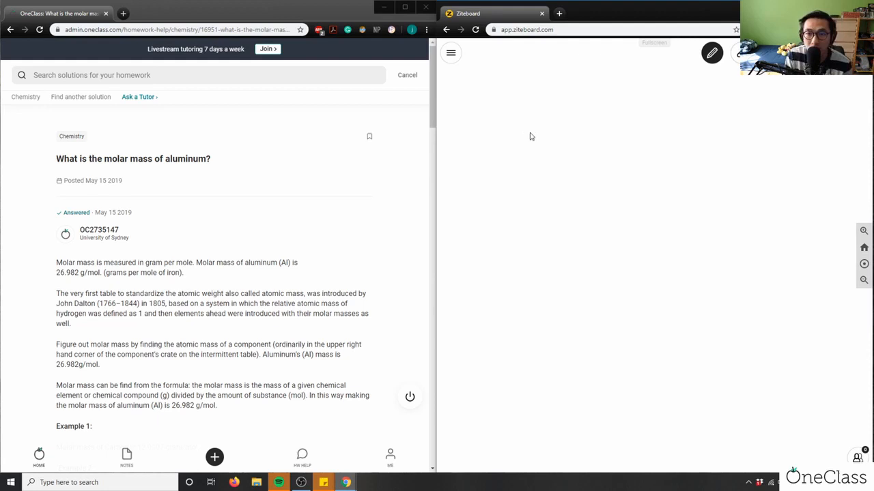
{"action": "mouse_move", "coordinate": [467, 100]}
{"action": "left_mouse_down"}
{"action": "mouse_move", "coordinate": [467, 121]}
{"action": "mouse_move", "coordinate": [479, 121]}
{"action": "left_mouse_up"}
{"action": "mouse_move", "coordinate": [501, 94]}
{"action": "left_mouse_down"}
{"action": "mouse_move", "coordinate": [506, 116]}
{"action": "mouse_move", "coordinate": [543, 118]}
{"action": "mouse_move", "coordinate": [550, 108]}
{"action": "left_mouse_up"}
{"action": "mouse_move", "coordinate": [561, 102]}
{"action": "left_mouse_down"}
{"action": "mouse_move", "coordinate": [582, 122]}
{"action": "mouse_move", "coordinate": [607, 116]}
{"action": "left_mouse_up"}
{"action": "left_click_drag", "start_coordinate": [599, 111], "coordinate": [731, 117]}
Finish the question with "mass of aluminum?" and touch up the second s in mass.
{"action": "mouse_move", "coordinate": [744, 95]}
{"action": "left_mouse_down"}
{"action": "mouse_move", "coordinate": [738, 126]}
{"action": "mouse_move", "coordinate": [750, 109]}
{"action": "mouse_move", "coordinate": [775, 125]}
{"action": "left_mouse_up"}
{"action": "mouse_move", "coordinate": [783, 109]}
{"action": "left_mouse_down"}
{"action": "mouse_move", "coordinate": [789, 125]}
{"action": "mouse_move", "coordinate": [816, 123]}
{"action": "left_mouse_up"}
{"action": "left_click_drag", "start_coordinate": [819, 112], "coordinate": [834, 123]}
{"action": "left_click_drag", "start_coordinate": [833, 123], "coordinate": [842, 123]}
{"action": "left_click_drag", "start_coordinate": [845, 97], "coordinate": [850, 109]}
{"action": "left_click", "coordinate": [853, 122]}
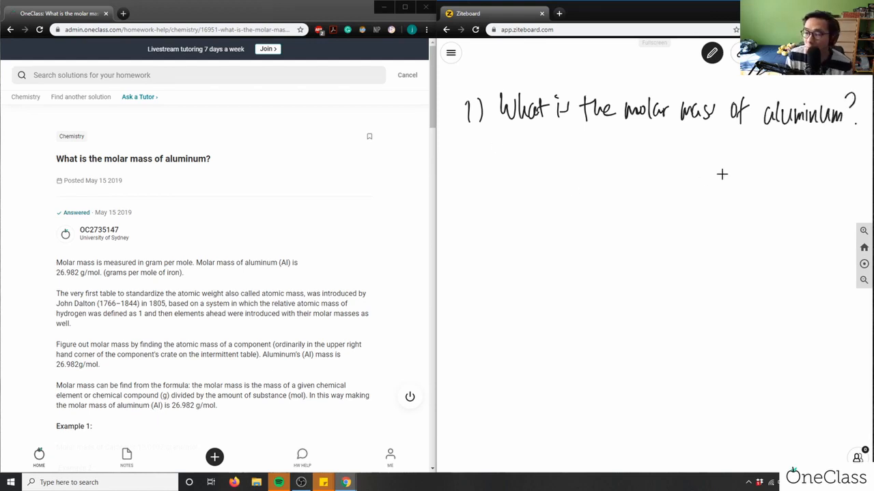
{"action": "left_click_drag", "start_coordinate": [719, 108], "coordinate": [710, 122]}
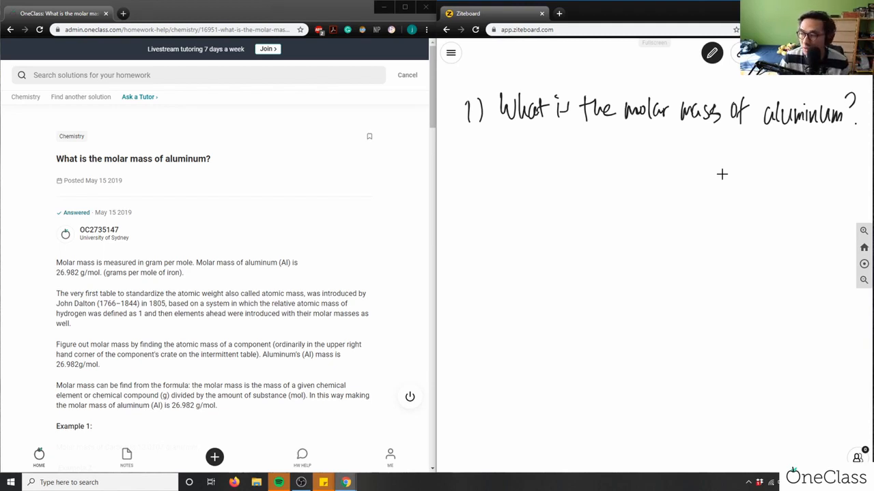
Search "periodic table" in a new tab, open ptable.com, then return to the Ziteboard tab.
{"action": "left_click", "coordinate": [558, 13]}
{"action": "type", "text": "periodic"}
{"action": "key", "text": "Return"}
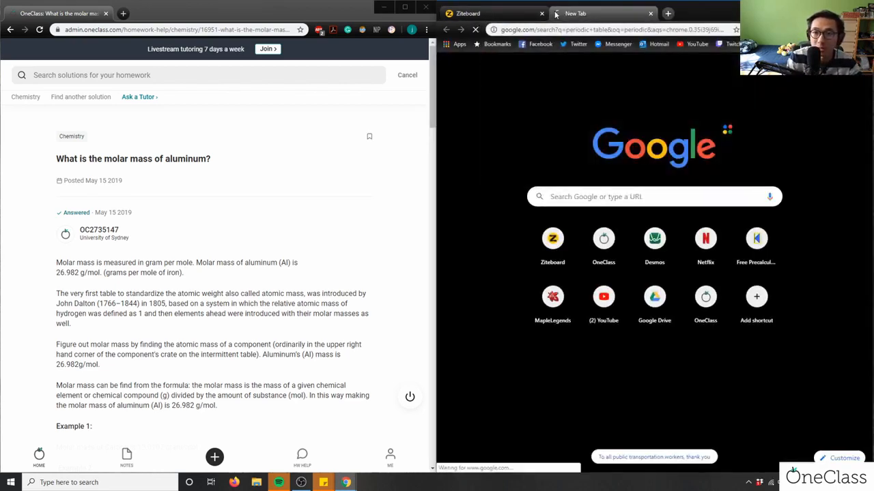
{"action": "left_click", "coordinate": [600, 132]}
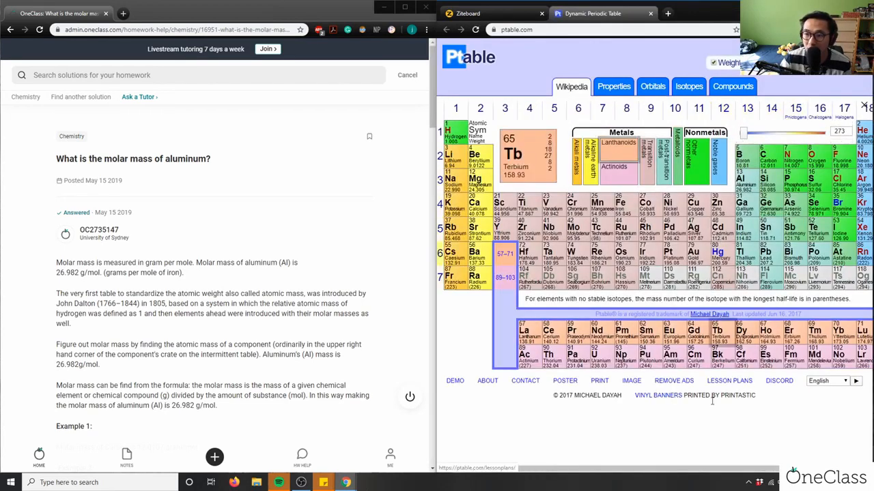
{"action": "left_click_drag", "start_coordinate": [603, 473], "coordinate": [615, 472]}
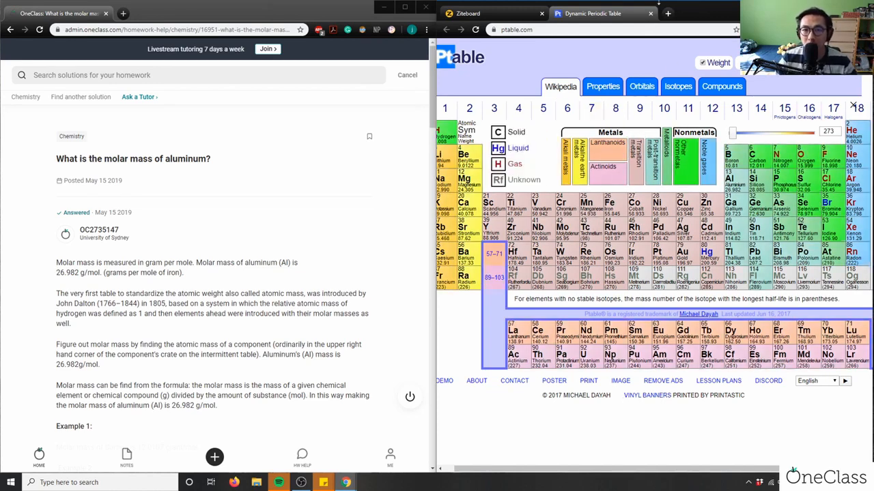
{"action": "left_click", "coordinate": [485, 13]}
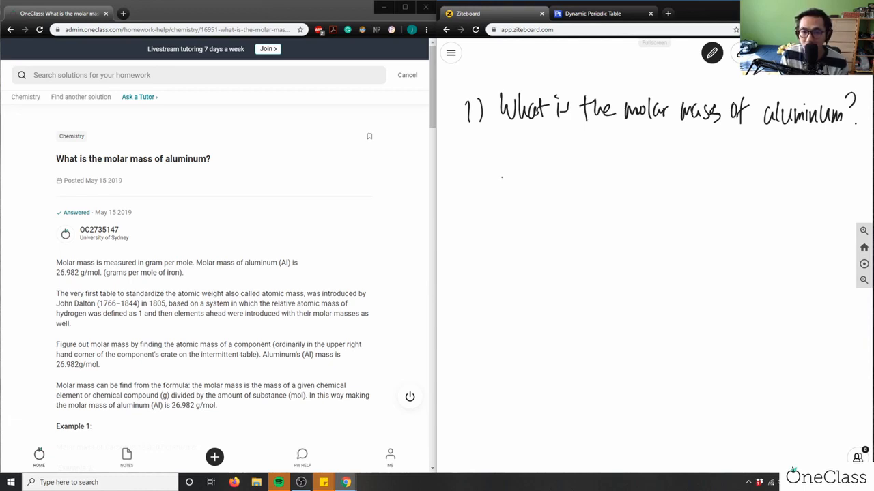
Write n = m/M under the question and start the word form "moles =".
{"action": "left_click_drag", "start_coordinate": [503, 194], "coordinate": [548, 176]}
{"action": "mouse_move", "coordinate": [536, 183]}
{"action": "left_mouse_down"}
{"action": "mouse_move", "coordinate": [548, 182]}
{"action": "mouse_move", "coordinate": [579, 145]}
{"action": "mouse_move", "coordinate": [598, 160]}
{"action": "left_mouse_up"}
{"action": "mouse_move", "coordinate": [577, 171]}
{"action": "left_mouse_down"}
{"action": "mouse_move", "coordinate": [607, 161]}
{"action": "mouse_move", "coordinate": [584, 195]}
{"action": "mouse_move", "coordinate": [601, 198]}
{"action": "left_mouse_up"}
{"action": "mouse_move", "coordinate": [480, 245]}
{"action": "left_mouse_down"}
{"action": "mouse_move", "coordinate": [480, 266]}
{"action": "mouse_move", "coordinate": [546, 247]}
{"action": "left_mouse_up"}
{"action": "left_click_drag", "start_coordinate": [540, 252], "coordinate": [547, 251]}
{"action": "mouse_move", "coordinate": [563, 222]}
{"action": "left_mouse_down"}
{"action": "mouse_move", "coordinate": [565, 236]}
{"action": "mouse_move", "coordinate": [590, 236]}
{"action": "left_mouse_up"}
{"action": "mouse_move", "coordinate": [589, 228]}
{"action": "left_mouse_down"}
{"action": "mouse_move", "coordinate": [604, 219]}
{"action": "mouse_move", "coordinate": [602, 234]}
{"action": "left_mouse_up"}
Complete the word form: mass (g) over Molar mass (g/mol), labelling moles with (mol).
{"action": "mouse_move", "coordinate": [620, 217]}
{"action": "left_mouse_down"}
{"action": "mouse_move", "coordinate": [617, 236]}
{"action": "mouse_move", "coordinate": [625, 240]}
{"action": "left_mouse_up"}
{"action": "left_click_drag", "start_coordinate": [633, 213], "coordinate": [636, 239]}
{"action": "left_click_drag", "start_coordinate": [565, 249], "coordinate": [635, 242]}
{"action": "mouse_move", "coordinate": [568, 264]}
{"action": "left_mouse_down"}
{"action": "mouse_move", "coordinate": [570, 281]}
{"action": "mouse_move", "coordinate": [616, 272]}
{"action": "left_mouse_up"}
{"action": "left_click_drag", "start_coordinate": [618, 265], "coordinate": [672, 280]}
{"action": "mouse_move", "coordinate": [685, 257]}
{"action": "left_mouse_down"}
{"action": "mouse_move", "coordinate": [679, 278]}
{"action": "mouse_move", "coordinate": [686, 276]}
{"action": "left_mouse_up"}
{"action": "left_click_drag", "start_coordinate": [690, 272], "coordinate": [708, 276]}
{"action": "mouse_move", "coordinate": [482, 283]}
{"action": "left_mouse_down"}
{"action": "mouse_move", "coordinate": [478, 302]}
{"action": "mouse_move", "coordinate": [510, 283]}
{"action": "left_mouse_up"}
{"action": "left_click_drag", "start_coordinate": [512, 283], "coordinate": [516, 304]}
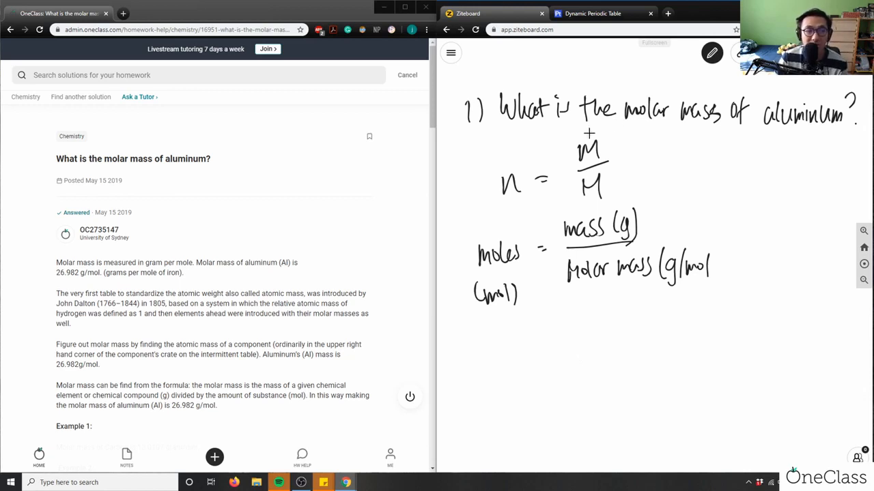
{"action": "scroll", "coordinate": [787, 170], "scroll_direction": "down", "scroll_amount": 1}
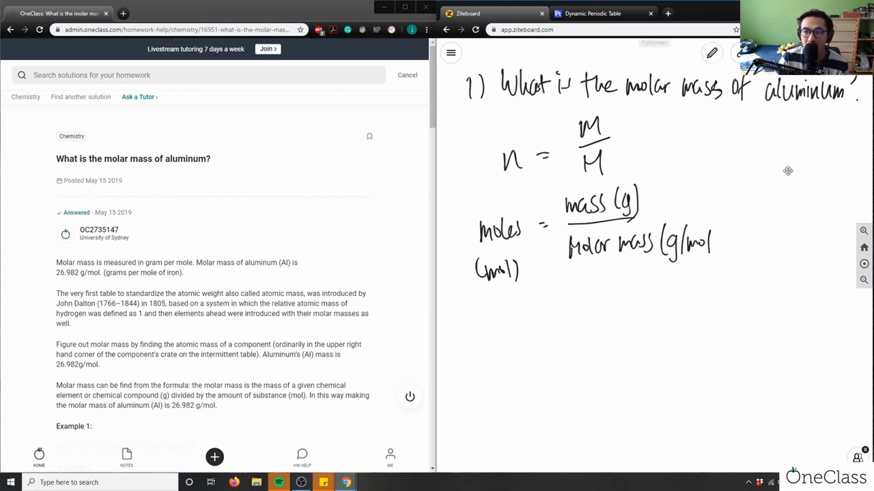
{"action": "scroll", "coordinate": [774, 191], "scroll_direction": "down", "scroll_amount": 1}
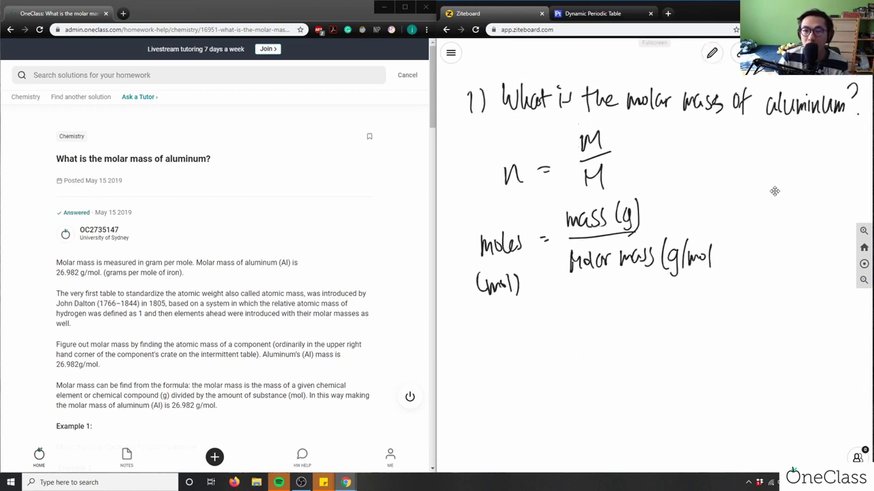
{"action": "left_click", "coordinate": [712, 55]}
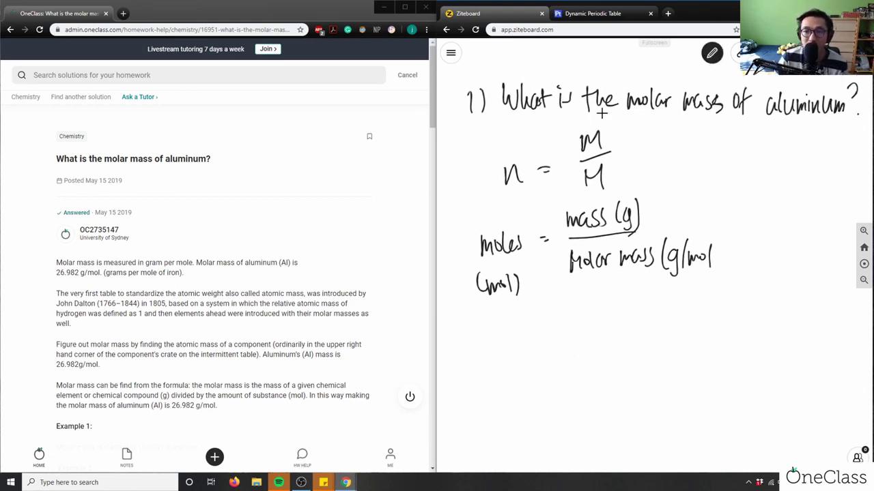
{"action": "left_click", "coordinate": [606, 14]}
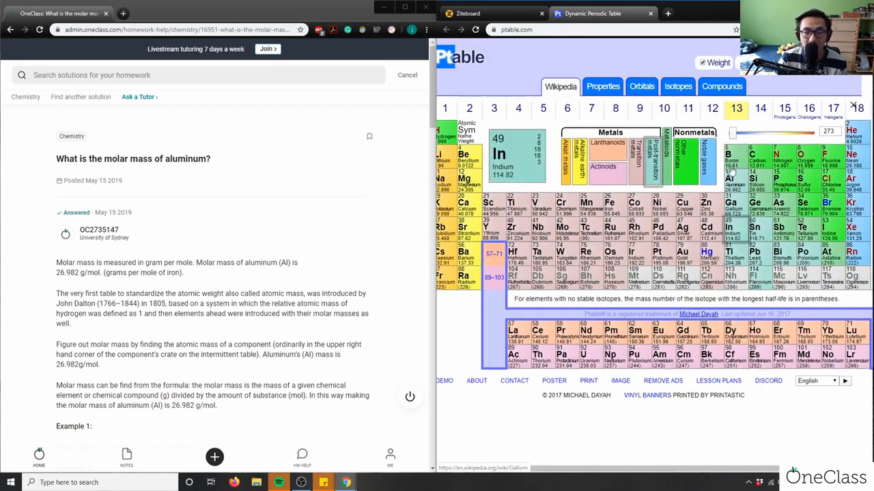
{"action": "mouse_move", "coordinate": [730, 181]}
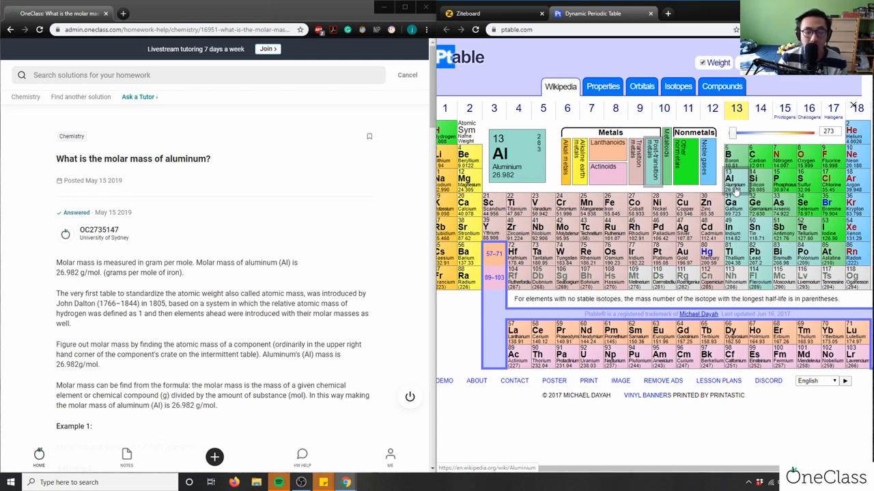
{"action": "left_click", "coordinate": [478, 13]}
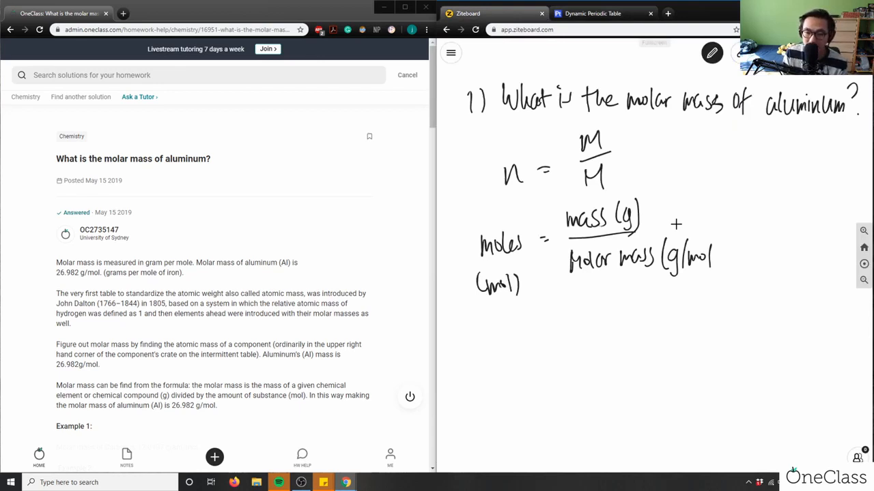
Write M Al = 26.982 g/mol below the formula, undoing one mistaken stroke.
{"action": "mouse_move", "coordinate": [517, 321]}
{"action": "left_mouse_down"}
{"action": "mouse_move", "coordinate": [519, 345]}
{"action": "mouse_move", "coordinate": [539, 344]}
{"action": "left_mouse_up"}
{"action": "mouse_move", "coordinate": [546, 324]}
{"action": "left_mouse_down"}
{"action": "mouse_move", "coordinate": [585, 334]}
{"action": "mouse_move", "coordinate": [556, 334]}
{"action": "mouse_move", "coordinate": [562, 345]}
{"action": "left_mouse_up"}
{"action": "key", "text": "ctrl+z"}
{"action": "key", "text": "ctrl+z"}
{"action": "mouse_move", "coordinate": [594, 315]}
{"action": "left_mouse_down"}
{"action": "mouse_move", "coordinate": [602, 340]}
{"action": "mouse_move", "coordinate": [609, 337]}
{"action": "left_mouse_up"}
{"action": "left_click_drag", "start_coordinate": [619, 334], "coordinate": [648, 335]}
{"action": "left_click_drag", "start_coordinate": [653, 315], "coordinate": [670, 351]}
{"action": "mouse_move", "coordinate": [682, 313]}
{"action": "left_mouse_down"}
{"action": "mouse_move", "coordinate": [678, 334]}
{"action": "mouse_move", "coordinate": [698, 329]}
{"action": "left_mouse_up"}
{"action": "left_click_drag", "start_coordinate": [705, 322], "coordinate": [705, 337]}
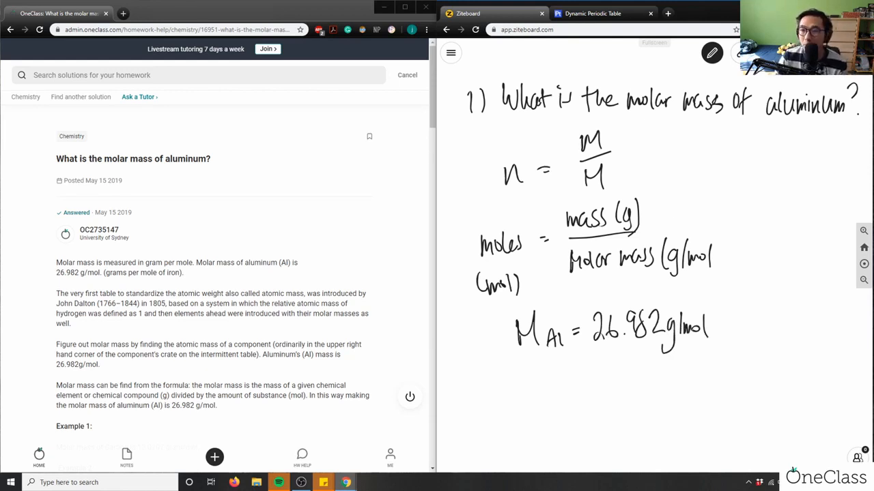
{"action": "scroll", "coordinate": [812, 198], "scroll_direction": "down", "scroll_amount": 1}
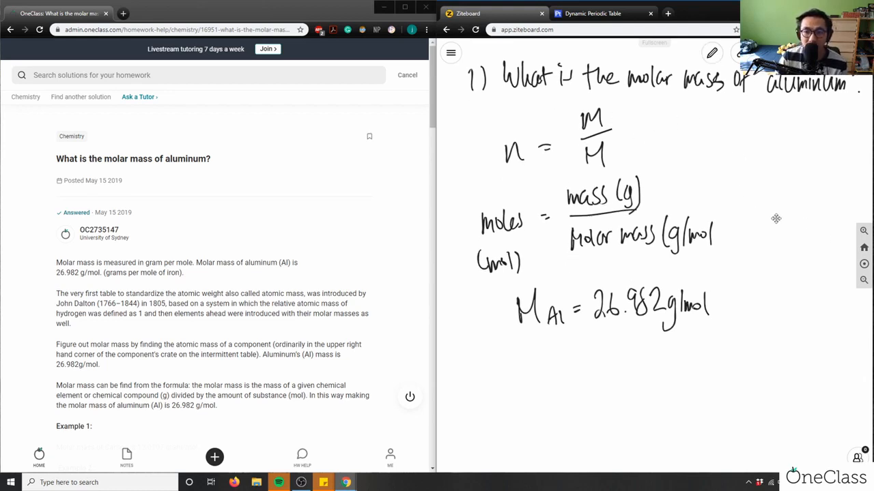
{"action": "left_click_drag", "start_coordinate": [781, 218], "coordinate": [774, 216]}
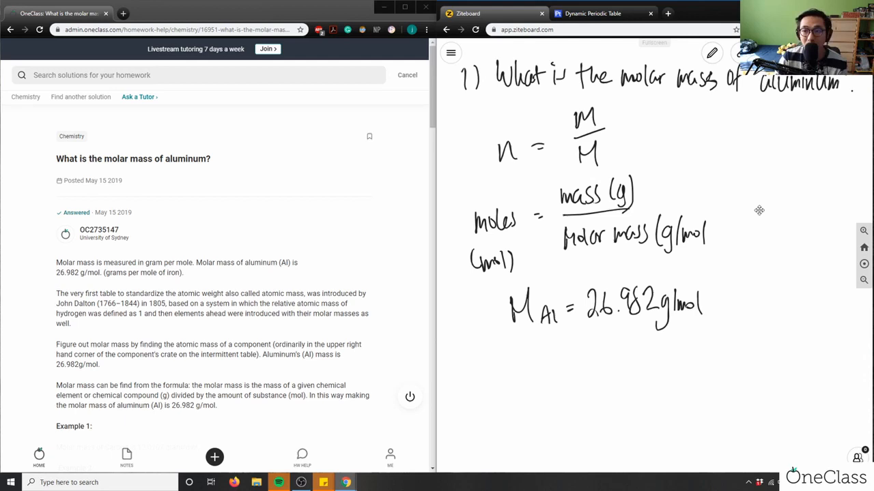
{"action": "scroll", "coordinate": [758, 205], "scroll_direction": "down", "scroll_amount": 5}
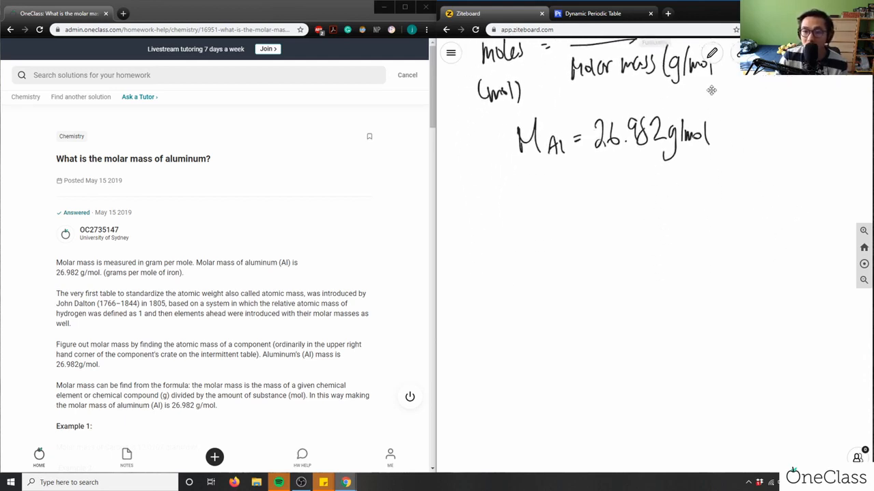
Underline the molar mass result and write n = m/M = beneath it.
{"action": "left_click", "coordinate": [712, 52]}
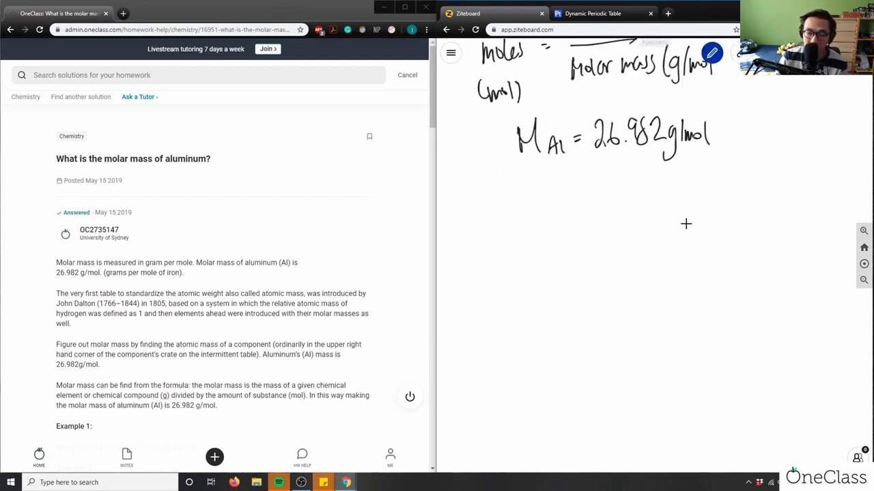
{"action": "left_click_drag", "start_coordinate": [466, 176], "coordinate": [811, 164]}
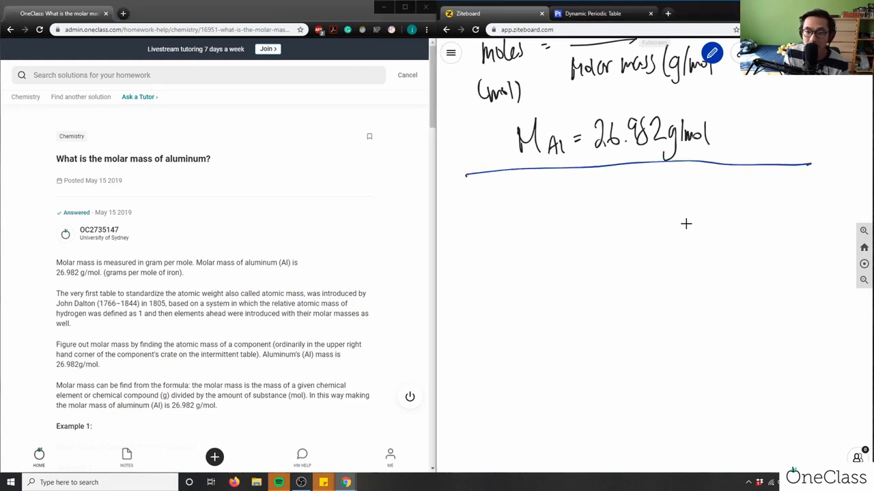
{"action": "mouse_move", "coordinate": [481, 215]}
{"action": "left_mouse_down"}
{"action": "mouse_move", "coordinate": [492, 231]}
{"action": "mouse_move", "coordinate": [506, 214]}
{"action": "mouse_move", "coordinate": [561, 194]}
{"action": "left_mouse_up"}
{"action": "left_click_drag", "start_coordinate": [532, 229], "coordinate": [546, 229]}
{"action": "left_click_drag", "start_coordinate": [510, 273], "coordinate": [517, 277]}
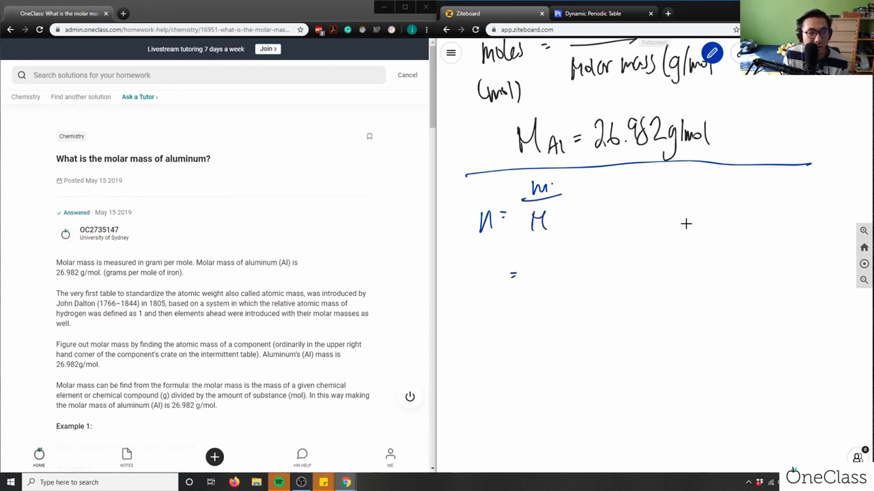
Substitute 1.00 g Al over a fraction line with 26.982 in the denominator.
{"action": "mouse_move", "coordinate": [545, 239]}
{"action": "left_mouse_down"}
{"action": "mouse_move", "coordinate": [575, 261]}
{"action": "mouse_move", "coordinate": [602, 240]}
{"action": "mouse_move", "coordinate": [608, 251]}
{"action": "left_mouse_up"}
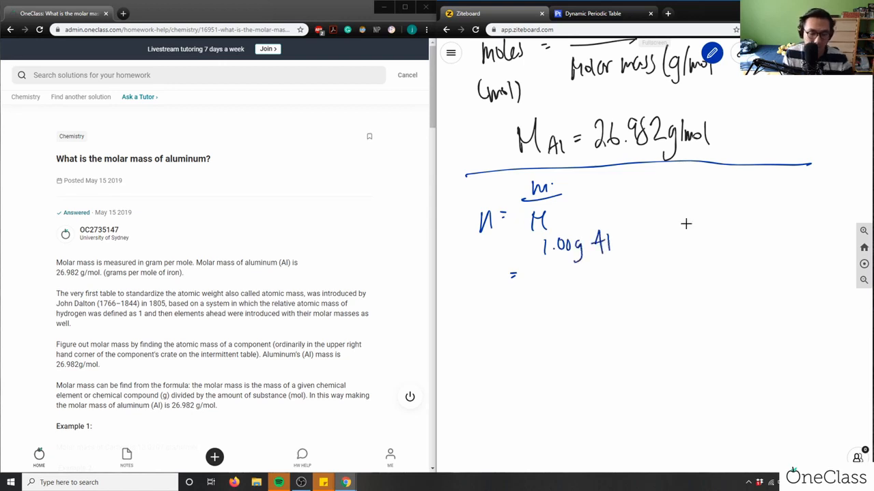
{"action": "key", "text": "ctrl+z"}
{"action": "key", "text": "ctrl+z"}
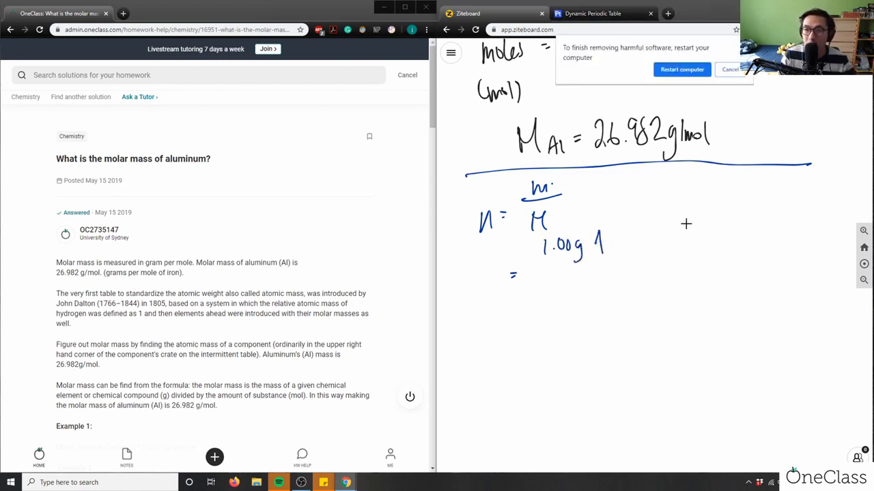
{"action": "left_click", "coordinate": [731, 70]}
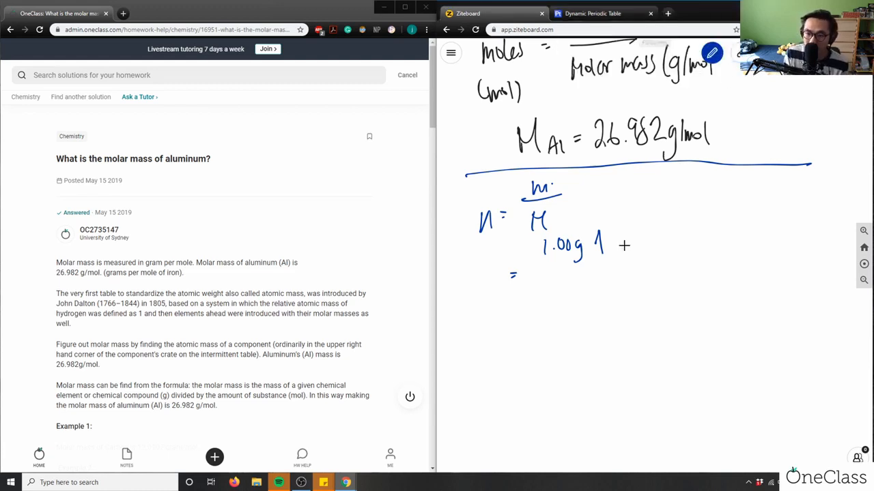
{"action": "left_click_drag", "start_coordinate": [595, 241], "coordinate": [601, 254]}
{"action": "left_click_drag", "start_coordinate": [607, 234], "coordinate": [609, 254]}
{"action": "left_click_drag", "start_coordinate": [528, 275], "coordinate": [622, 260]}
{"action": "mouse_move", "coordinate": [542, 287]}
{"action": "left_mouse_down"}
{"action": "mouse_move", "coordinate": [548, 306]}
{"action": "mouse_move", "coordinate": [579, 291]}
{"action": "left_mouse_up"}
{"action": "left_click", "coordinate": [562, 306]}
{"action": "left_click_drag", "start_coordinate": [588, 287], "coordinate": [601, 315]}
Add the g/mol Al units to the denominator and an equals sign below the fraction.
{"action": "mouse_move", "coordinate": [612, 284]}
{"action": "left_mouse_down"}
{"action": "mouse_move", "coordinate": [612, 299]}
{"action": "mouse_move", "coordinate": [629, 300]}
{"action": "mouse_move", "coordinate": [613, 307]}
{"action": "mouse_move", "coordinate": [632, 294]}
{"action": "left_mouse_up"}
{"action": "key", "text": "ctrl+z"}
{"action": "key", "text": "ctrl+z"}
{"action": "left_click_drag", "start_coordinate": [635, 295], "coordinate": [633, 301]}
{"action": "mouse_move", "coordinate": [642, 286]}
{"action": "left_mouse_down"}
{"action": "mouse_move", "coordinate": [641, 303]}
{"action": "mouse_move", "coordinate": [666, 300]}
{"action": "left_mouse_up"}
{"action": "left_click_drag", "start_coordinate": [659, 294], "coordinate": [673, 300]}
{"action": "left_click_drag", "start_coordinate": [515, 357], "coordinate": [523, 358]}
{"action": "left_click_drag", "start_coordinate": [516, 362], "coordinate": [524, 362]}
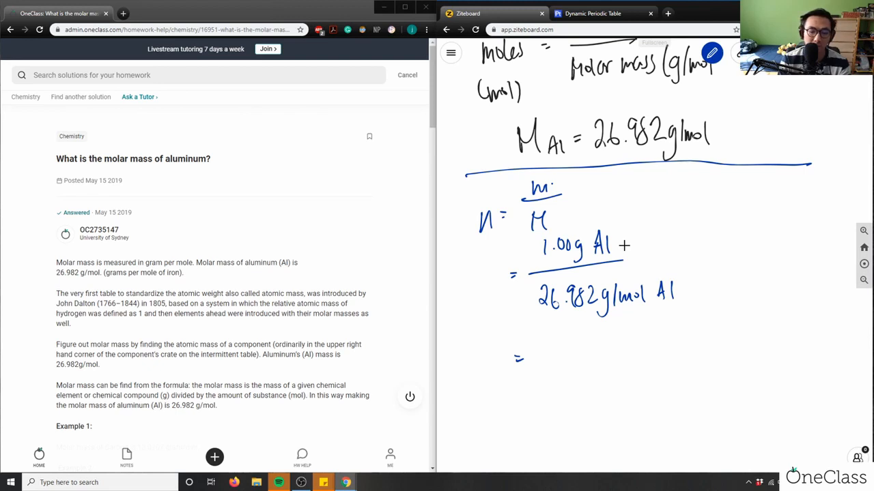
{"action": "left_click_drag", "start_coordinate": [624, 261], "coordinate": [625, 298]}
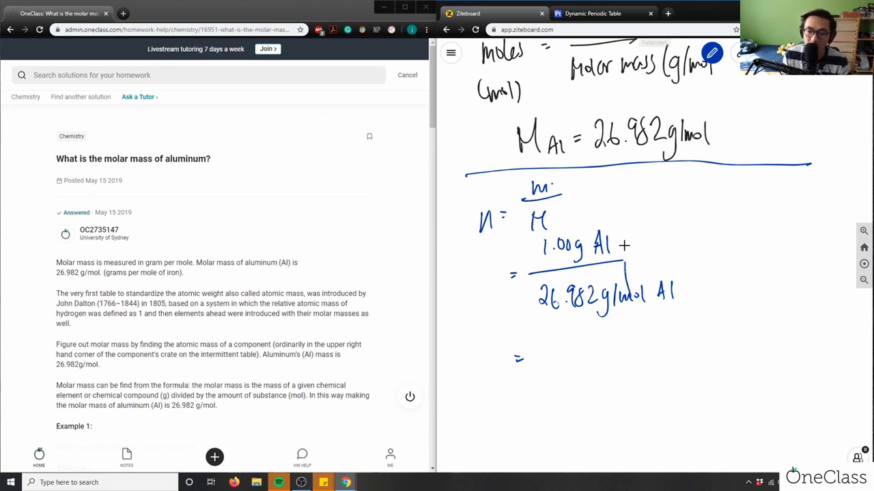
{"action": "key", "text": "ctrl+z"}
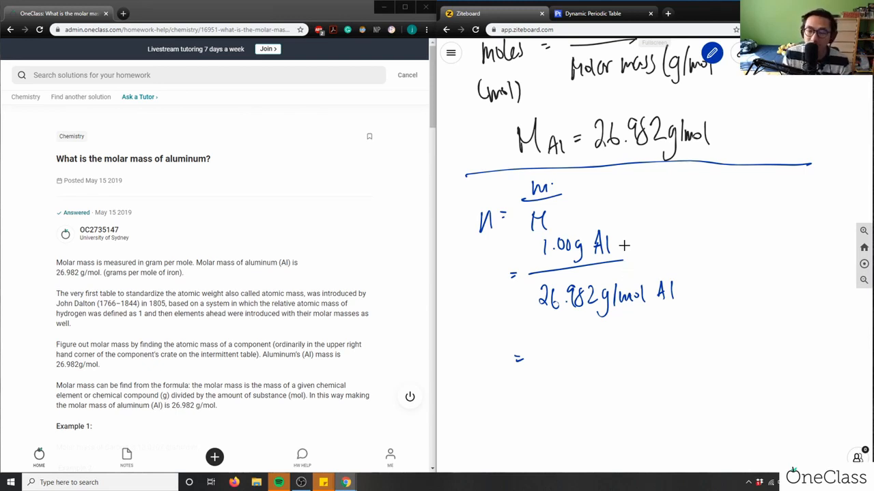
Write the answer 0.0371 mol Al after the equals sign.
{"action": "mouse_move", "coordinate": [550, 349]}
{"action": "left_mouse_down"}
{"action": "mouse_move", "coordinate": [546, 365]}
{"action": "mouse_move", "coordinate": [551, 348]}
{"action": "mouse_move", "coordinate": [579, 345]}
{"action": "mouse_move", "coordinate": [593, 363]}
{"action": "mouse_move", "coordinate": [609, 363]}
{"action": "left_mouse_up"}
{"action": "left_click", "coordinate": [567, 363]}
{"action": "mouse_move", "coordinate": [620, 341]}
{"action": "left_mouse_down"}
{"action": "mouse_move", "coordinate": [621, 362]}
{"action": "mouse_move", "coordinate": [654, 350]}
{"action": "mouse_move", "coordinate": [674, 356]}
{"action": "left_mouse_up"}
{"action": "mouse_move", "coordinate": [686, 355]}
{"action": "left_mouse_down"}
{"action": "mouse_move", "coordinate": [698, 332]}
{"action": "mouse_move", "coordinate": [708, 352]}
{"action": "left_mouse_up"}
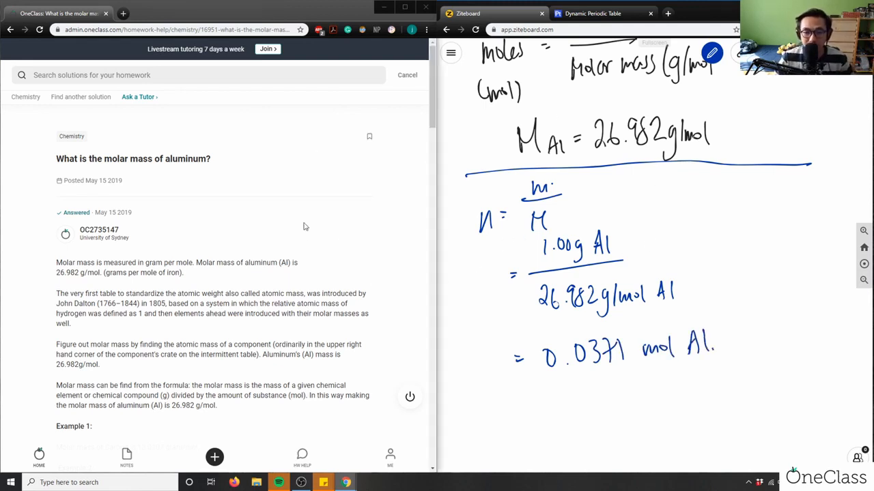
{"action": "scroll", "coordinate": [225, 235], "scroll_direction": "down", "scroll_amount": 1}
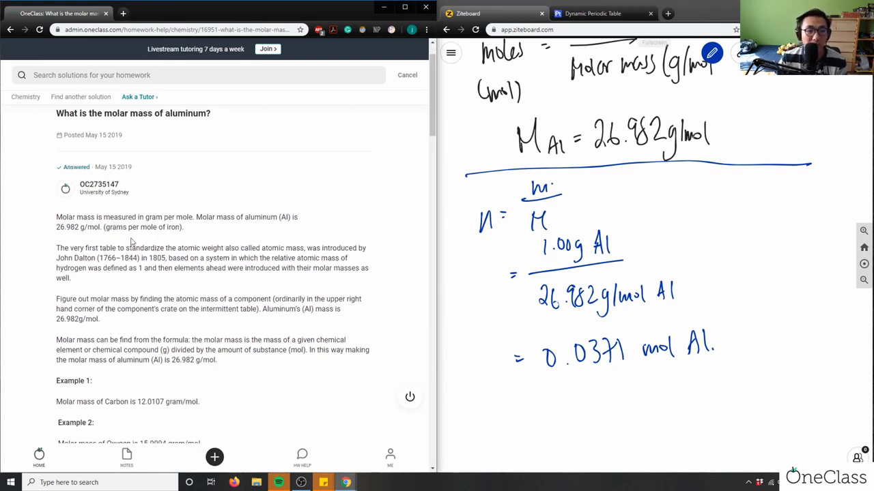
{"action": "left_click_drag", "start_coordinate": [184, 227], "coordinate": [156, 236]}
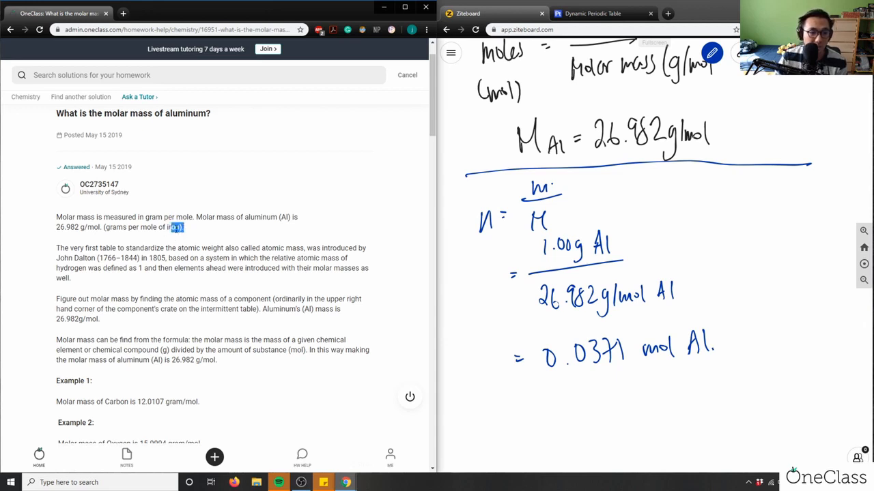
{"action": "left_click", "coordinate": [202, 243]}
{"action": "double_click", "coordinate": [175, 227]}
{"action": "left_click", "coordinate": [203, 239]}
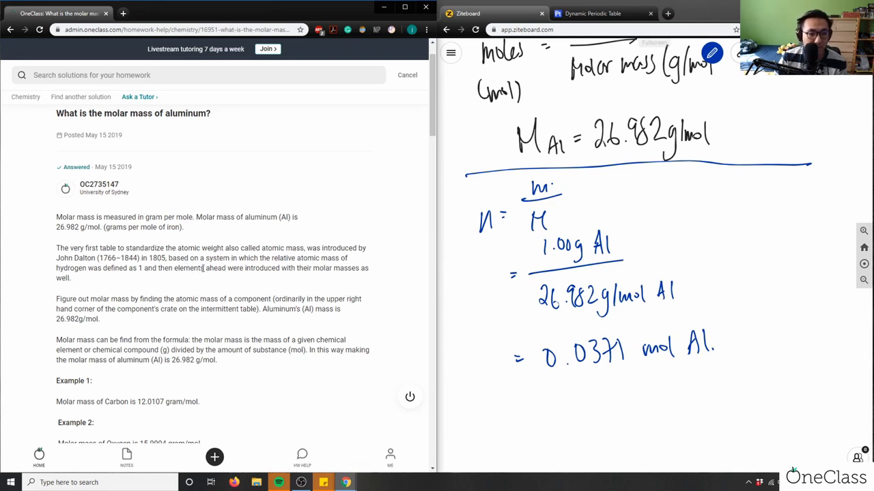
{"action": "scroll", "coordinate": [203, 276], "scroll_direction": "down", "scroll_amount": 2}
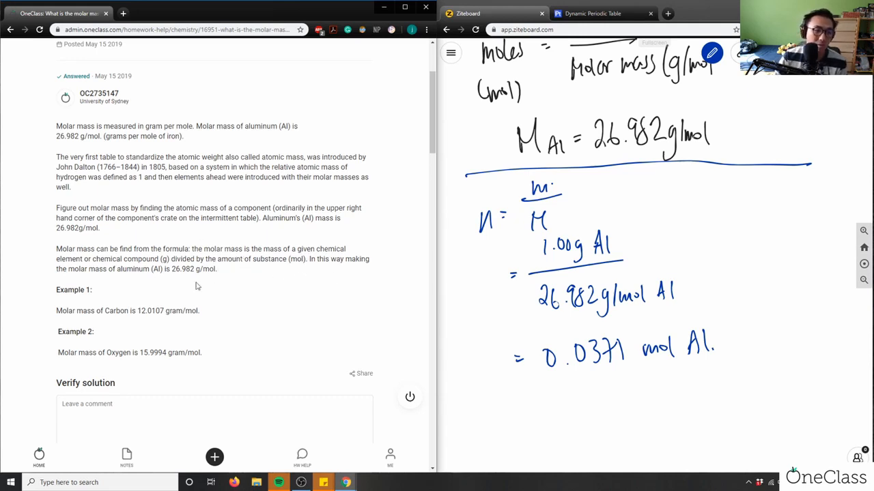
{"action": "scroll", "coordinate": [232, 267], "scroll_direction": "down", "scroll_amount": 1}
{"action": "scroll", "coordinate": [232, 267], "scroll_direction": "down", "scroll_amount": 1}
Start a praising comment in the 'Leave a comment' box under Verify solution.
{"action": "left_click", "coordinate": [217, 226]}
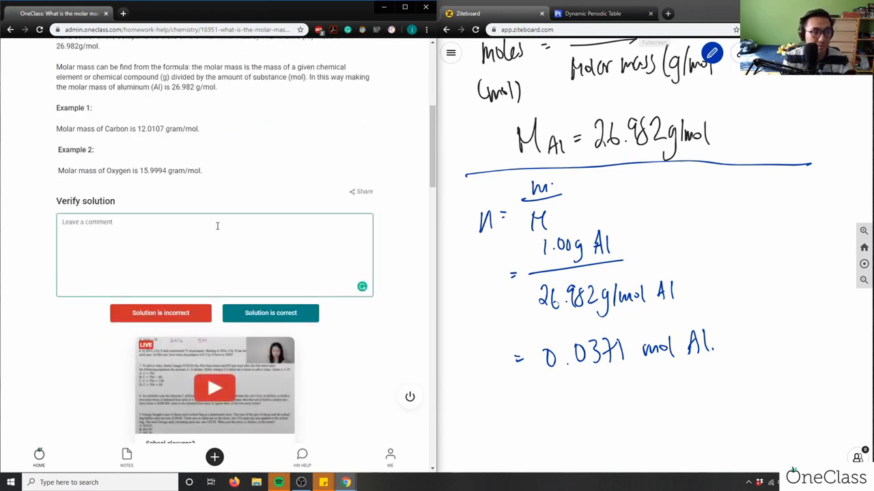
{"action": "type", "text": "Great soluti"}
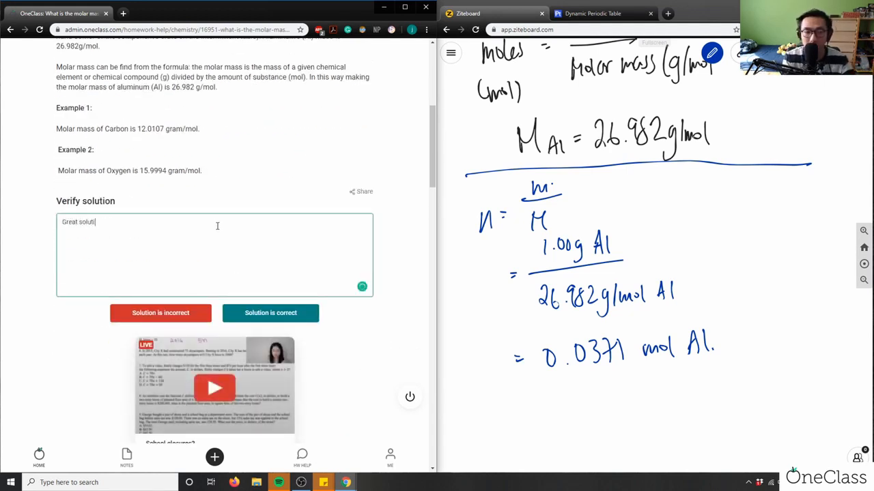
{"action": "type", "text": "on and analysis!"}
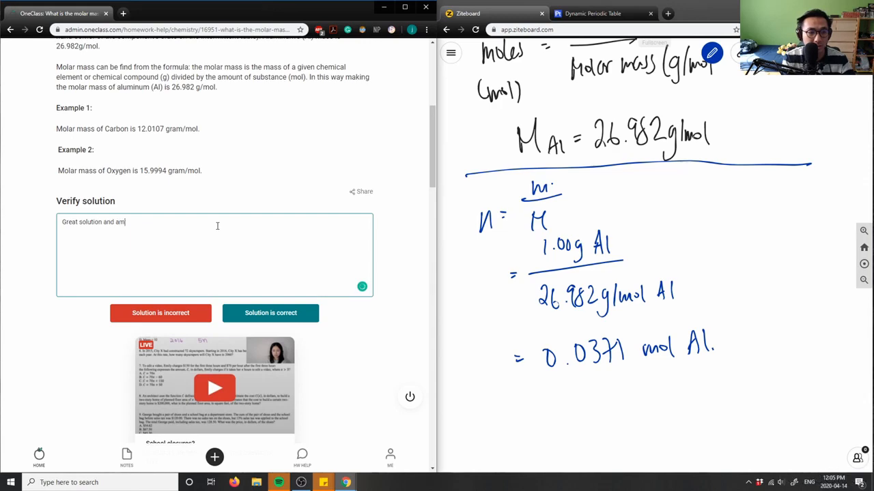